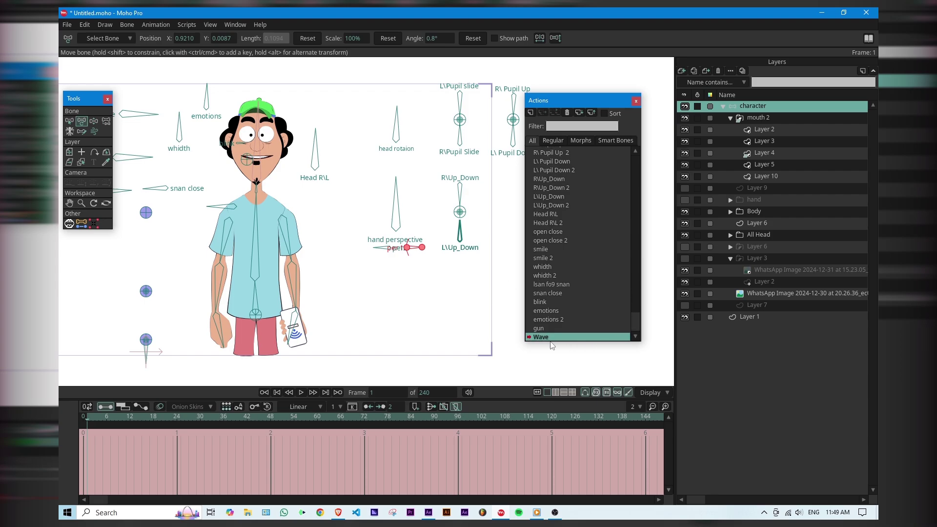
Review the character's Wave action by scrubbing its timeline from frame 0 to frame 49
click(220, 331)
click(292, 328)
click(83, 419)
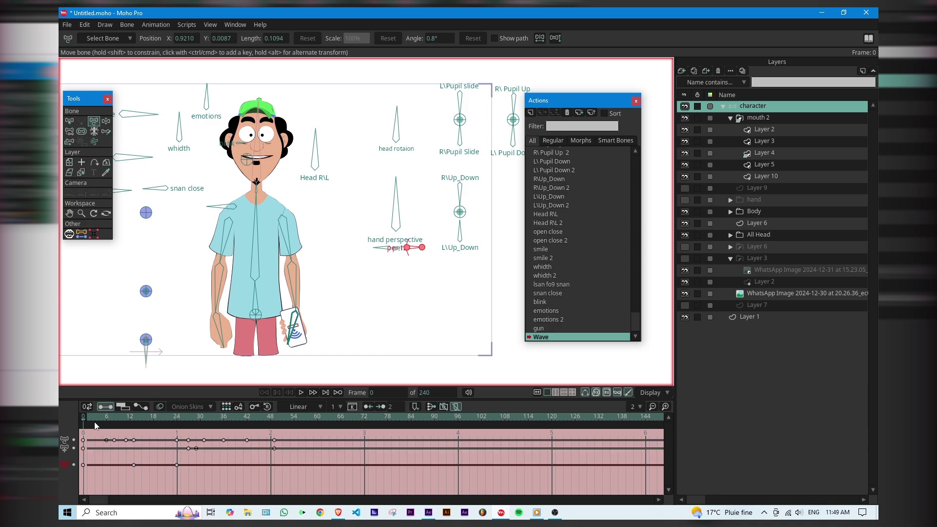
drag(86, 420, 276, 421)
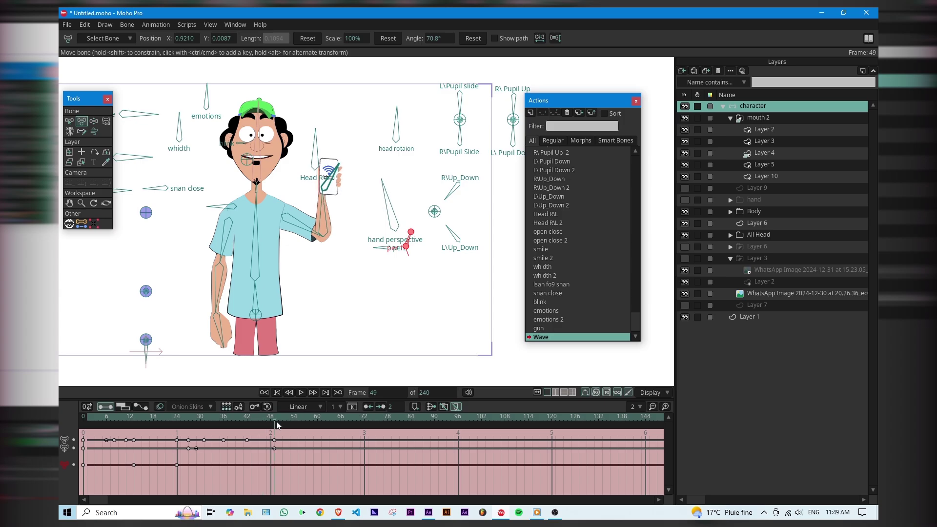
Activate the Mainline timeline in the actions list and delete all its keyframes
click(453, 234)
scroll(638, 294, up, 1)
scroll(639, 294, up, 8)
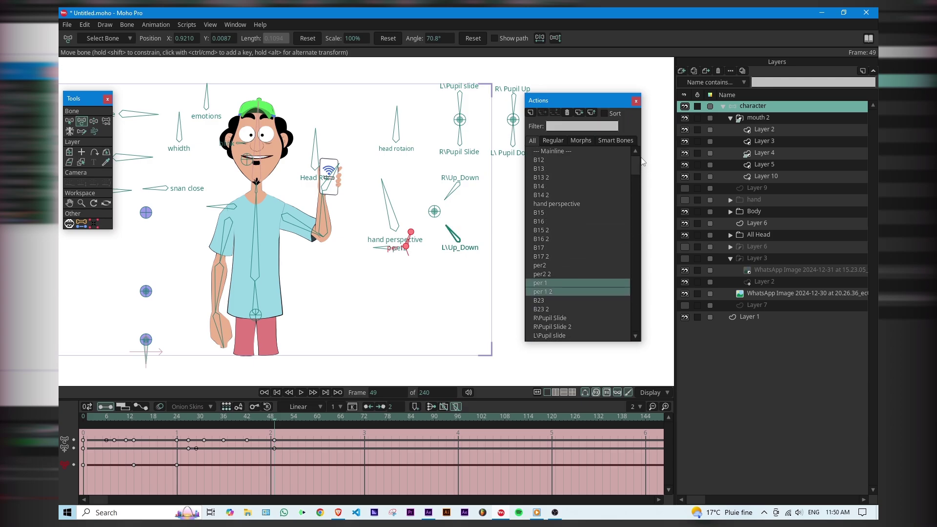
double_click(549, 151)
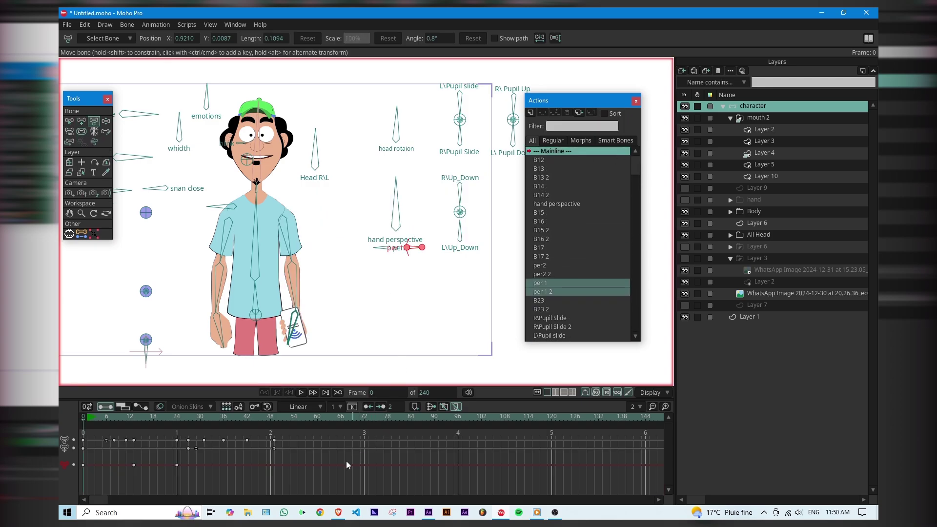
drag(318, 483, 101, 445)
key(Delete)
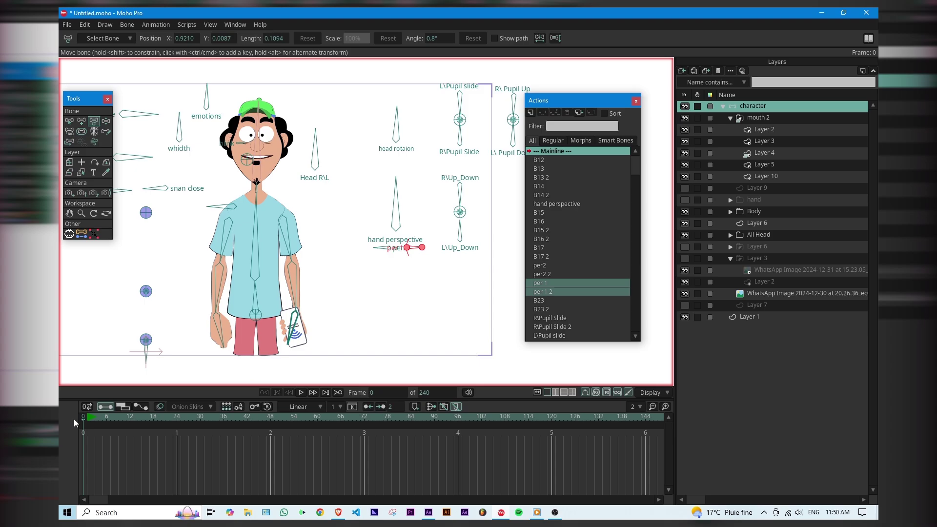
Open the asset library, add a folder named RIG 1 to the Content Folder Library, and select it
drag(558, 100, 580, 83)
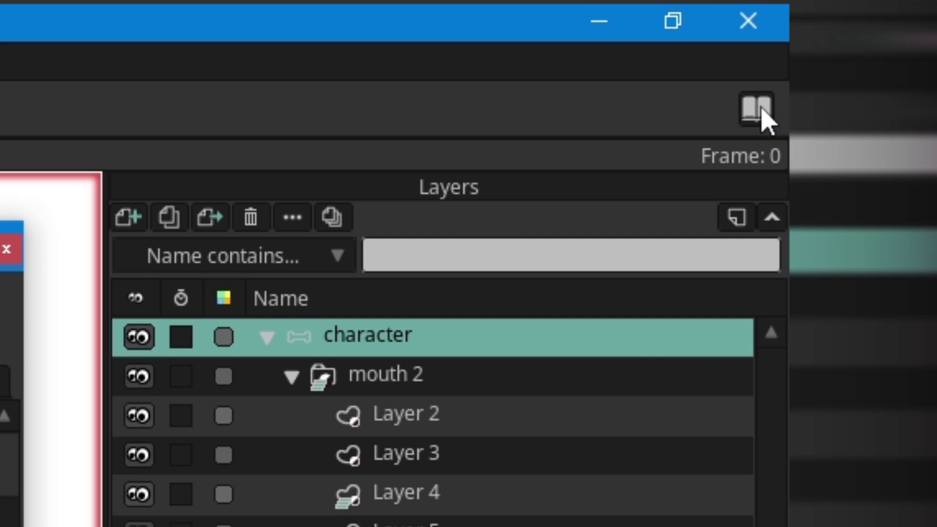
click(763, 115)
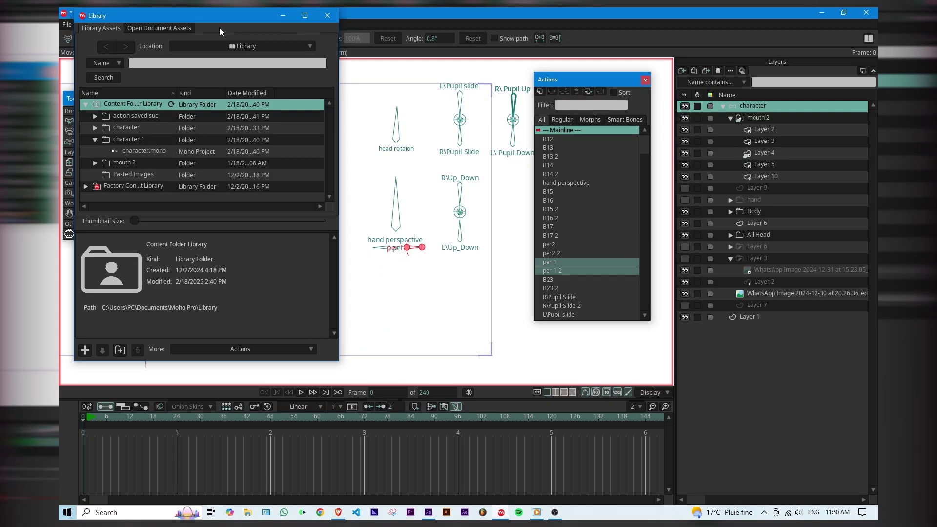
drag(215, 18, 558, 39)
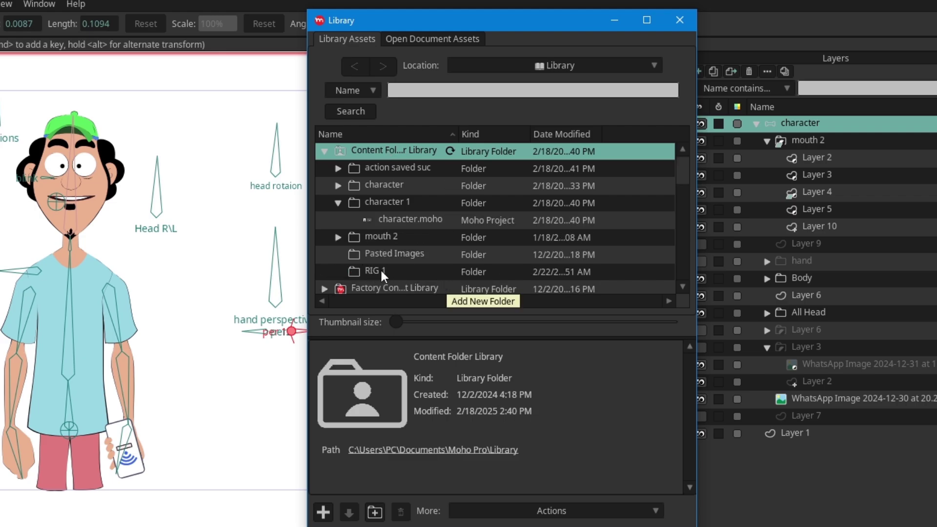
click(382, 272)
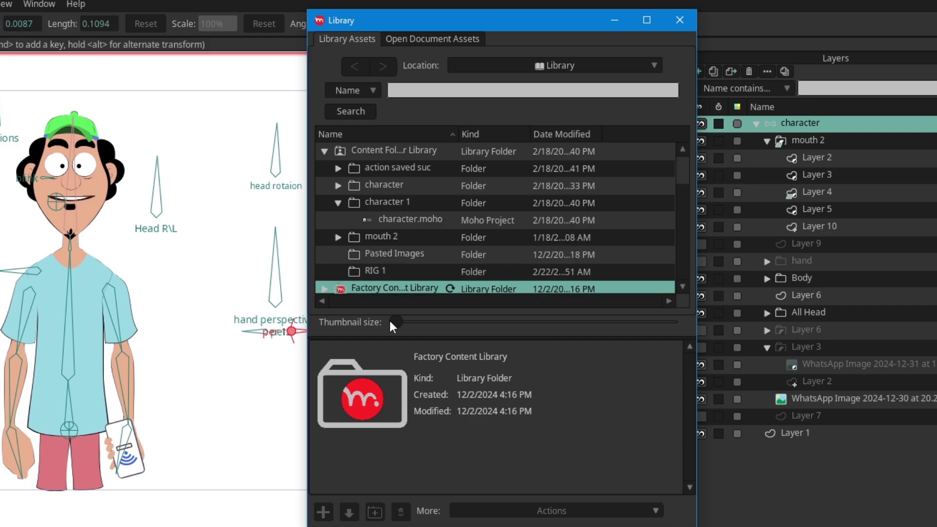
click(377, 273)
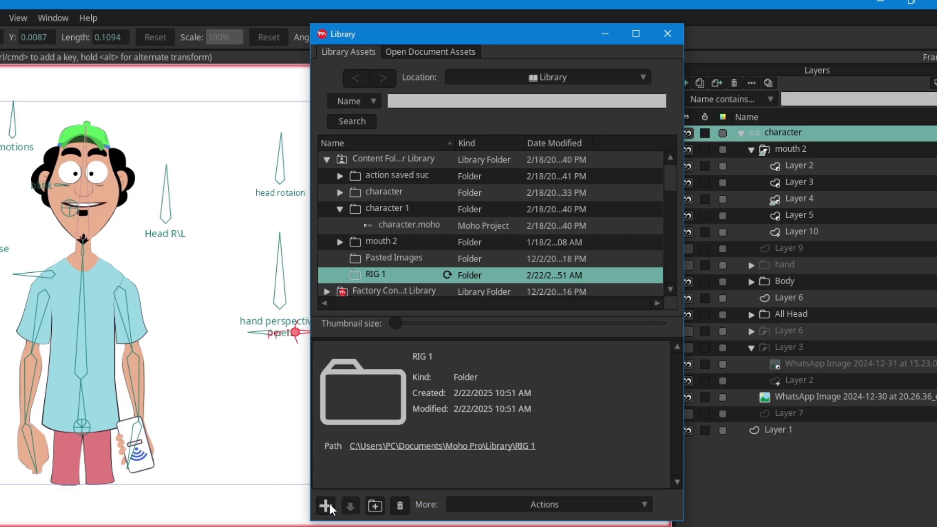
Save the character rig into the RIG 1 library folder, check its character.moho file, and close the library
click(330, 508)
click(339, 275)
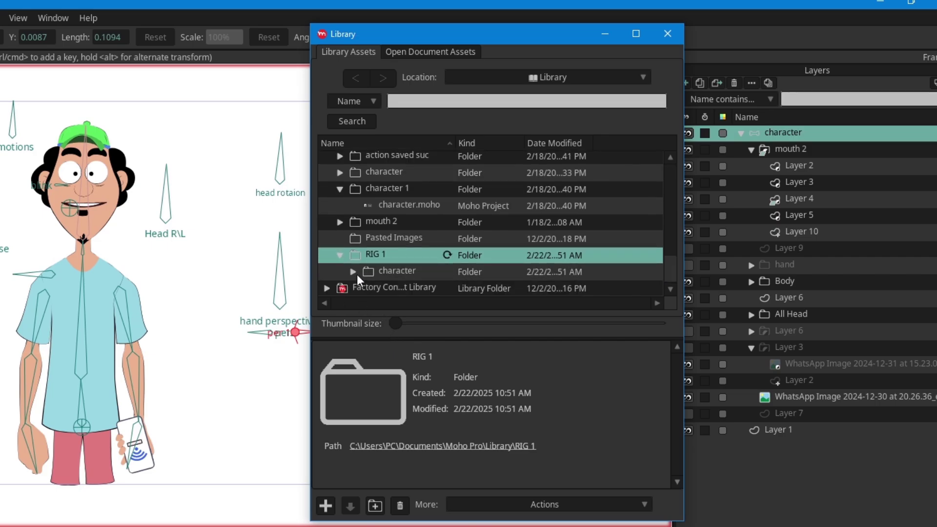
click(355, 273)
scroll(371, 281, down, 1)
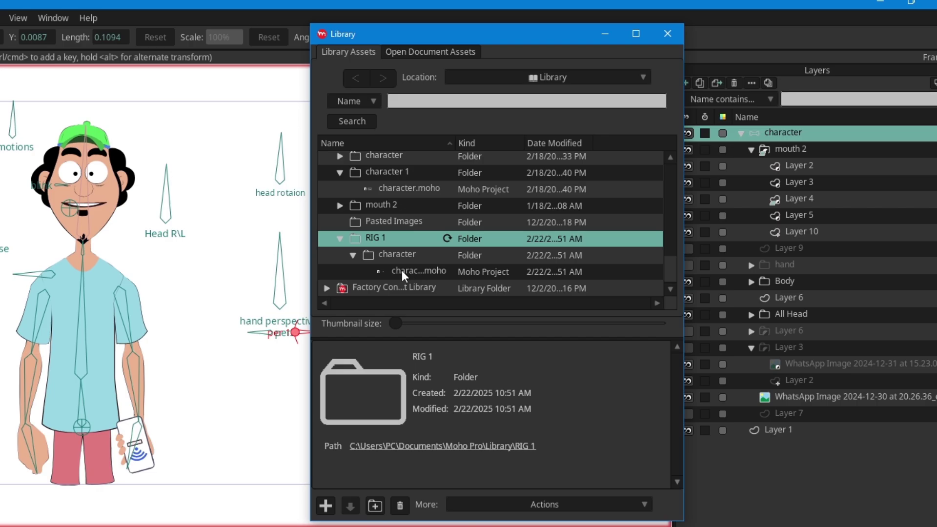
click(403, 271)
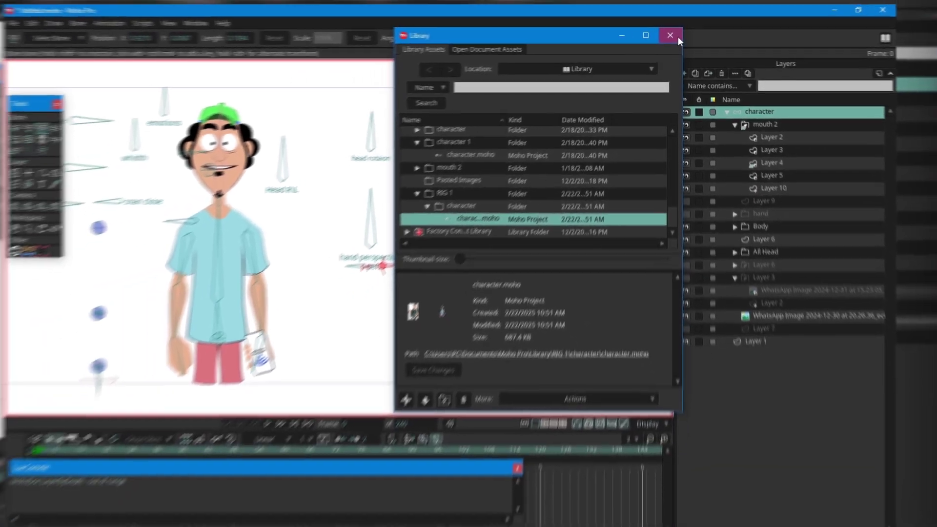
click(678, 36)
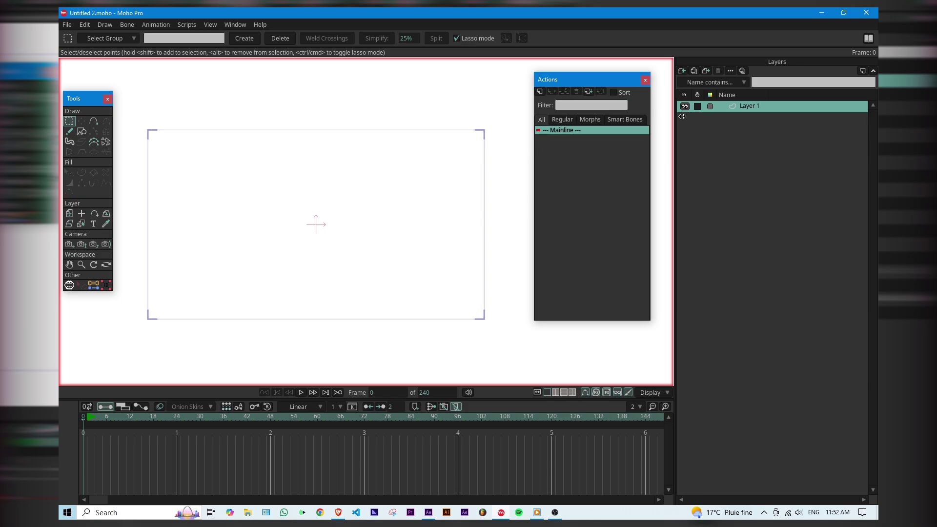
Import the character object from RIG 1's character.moho library file into the new document, then close the library
click(869, 38)
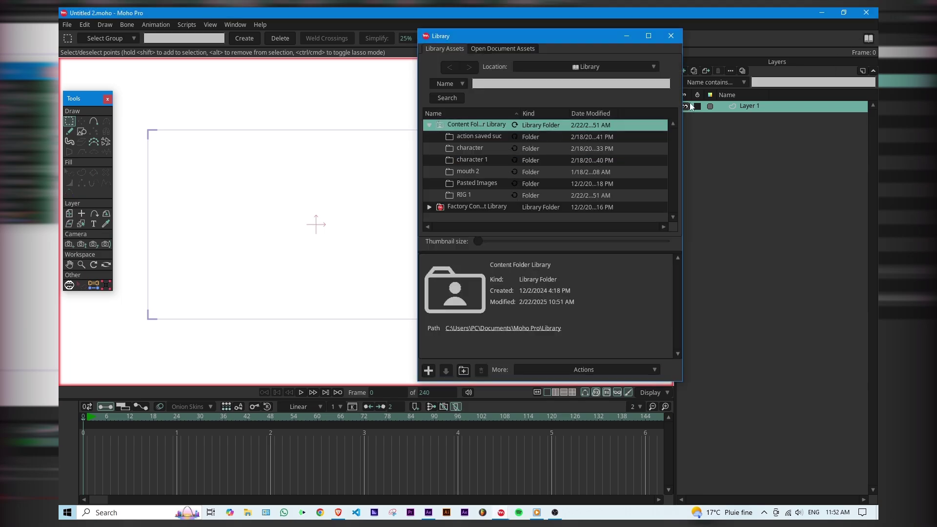
drag(514, 38, 536, 43)
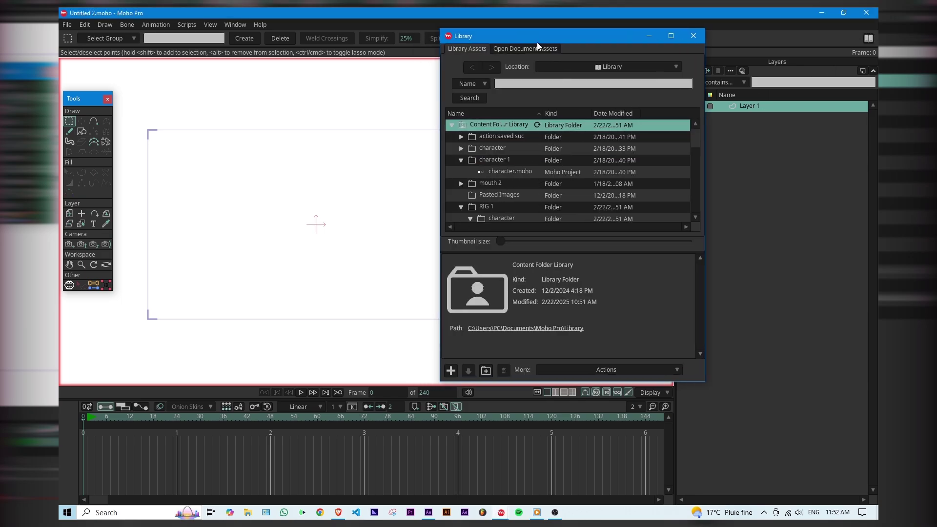
click(488, 206)
scroll(488, 206, down, 1)
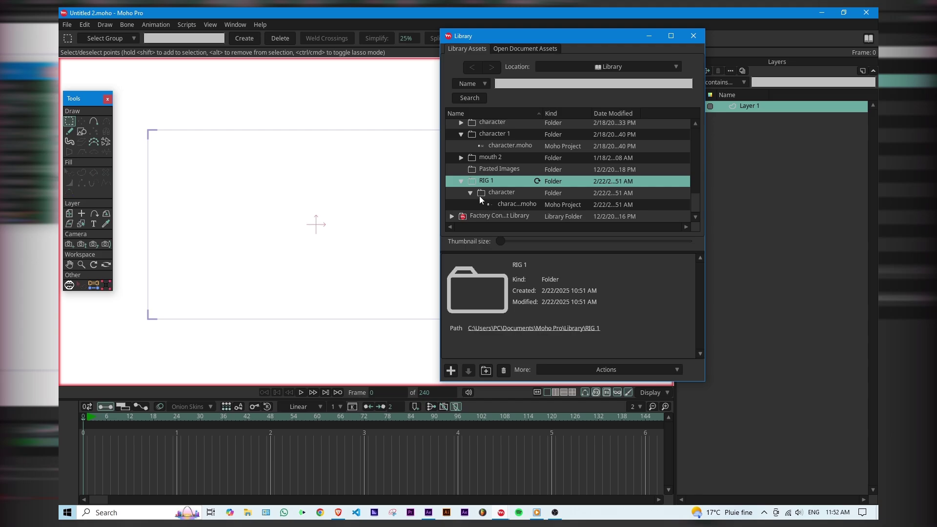
click(503, 193)
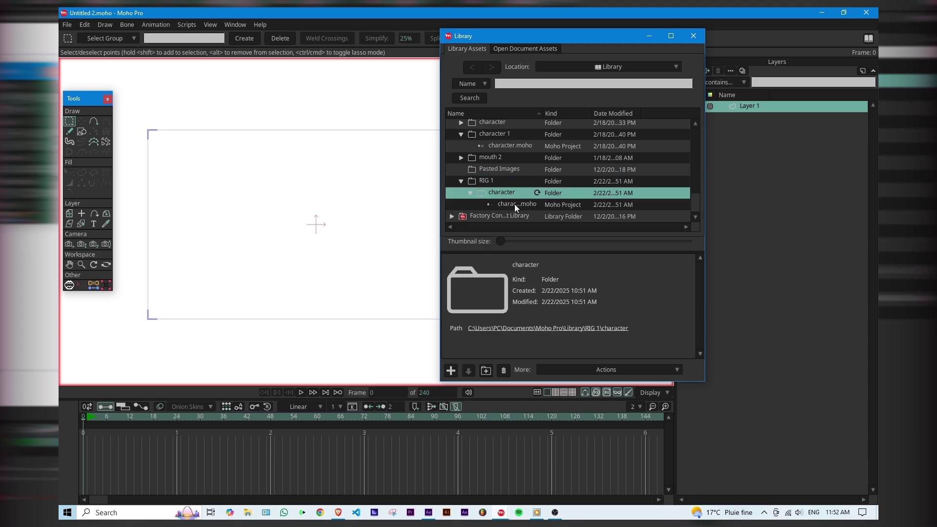
click(514, 204)
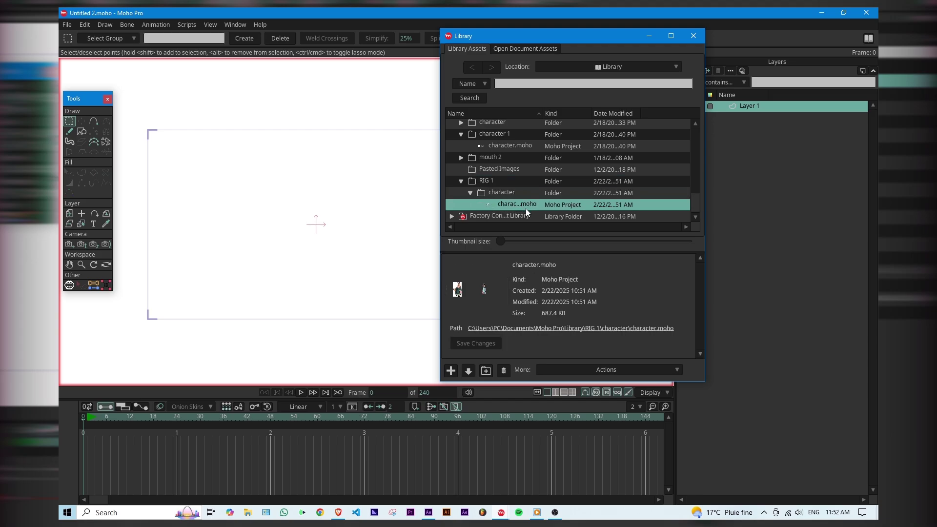
click(469, 372)
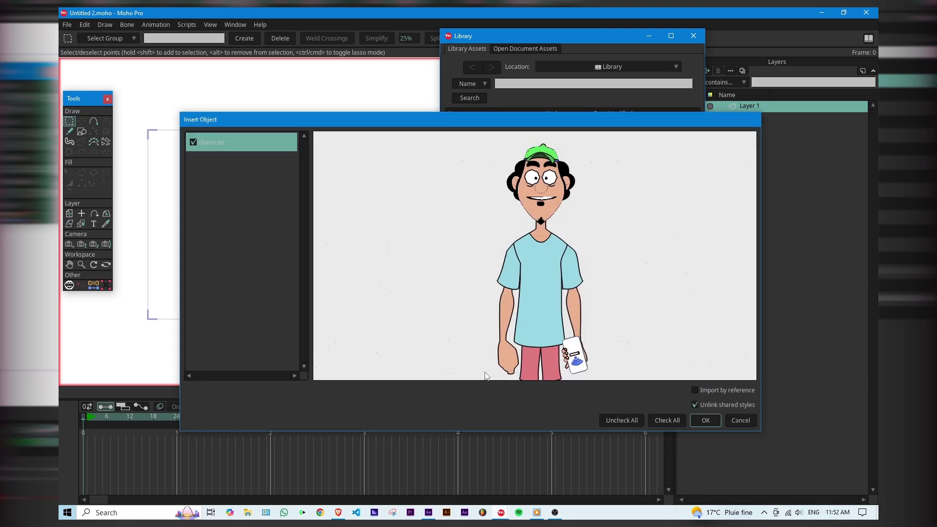
click(706, 422)
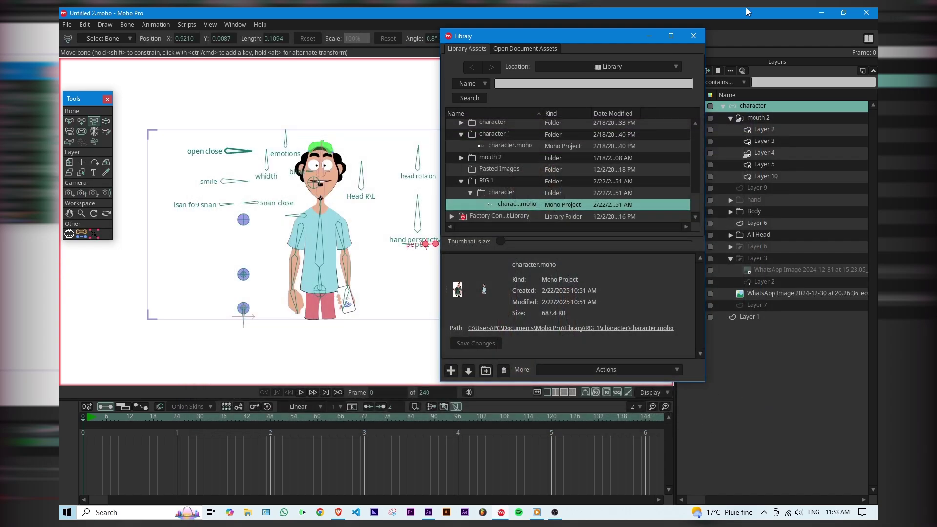
click(693, 36)
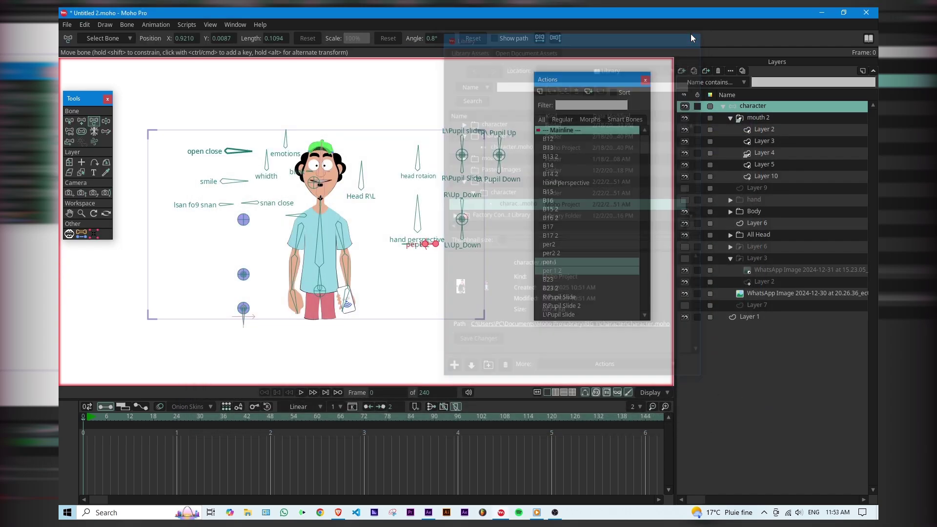
Insert a copy of the Wave action into the character's Mainline timeline at frame 48
click(271, 417)
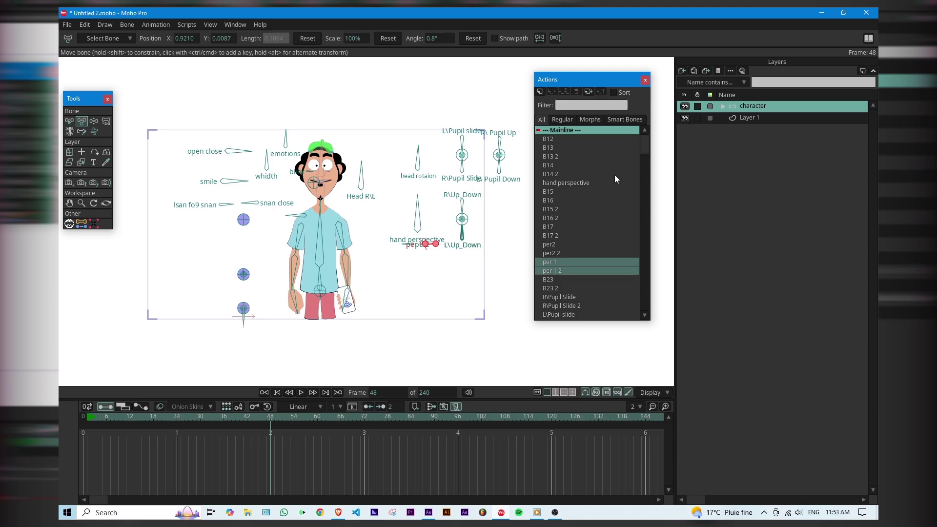
drag(646, 142, 662, 313)
click(542, 317)
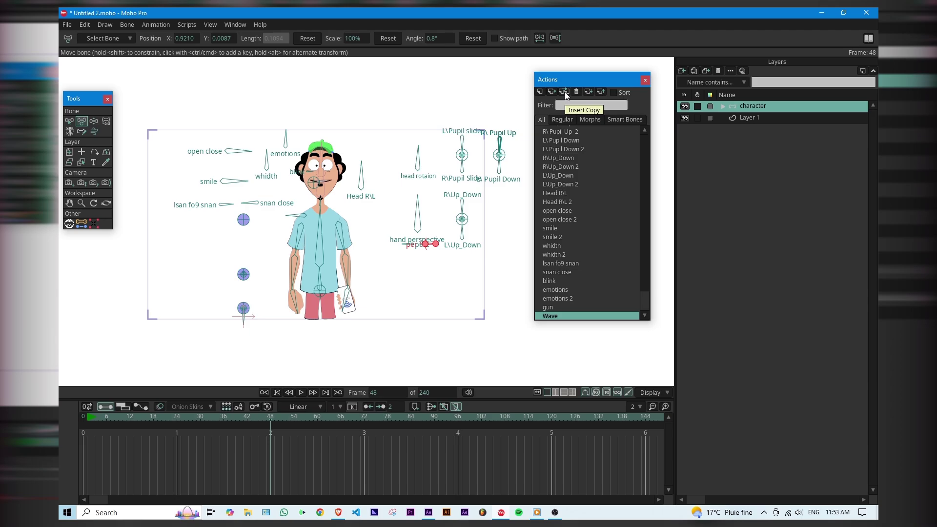
click(566, 94)
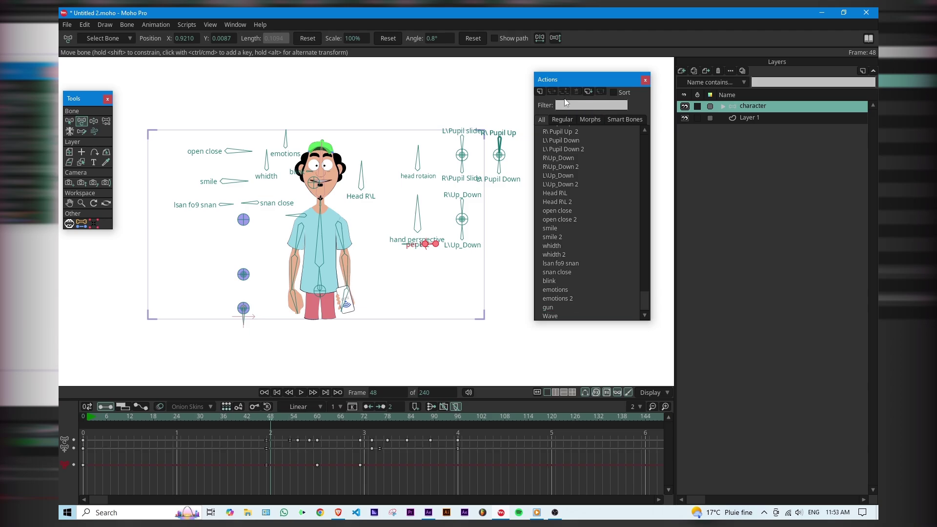
Scrub and play the timeline to preview the copied Wave animation
drag(270, 420, 458, 419)
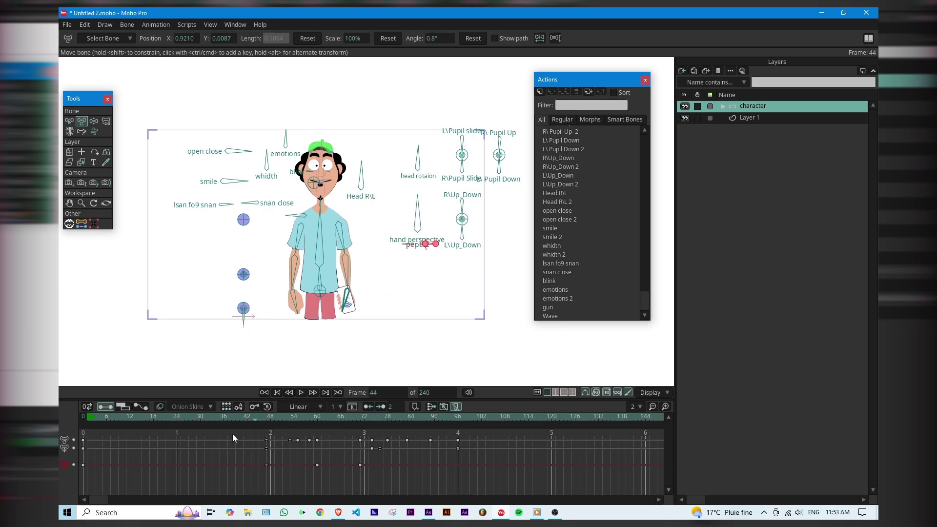
click(218, 437)
key(space)
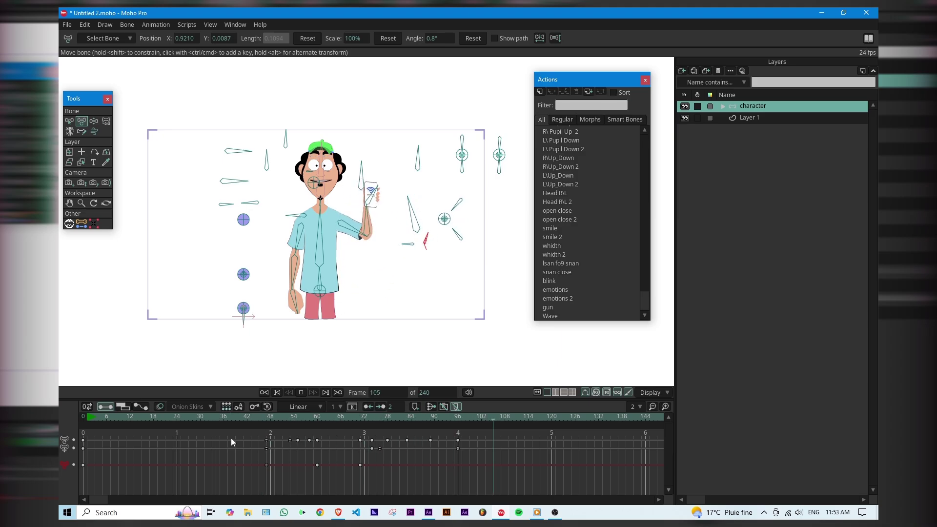
key(space)
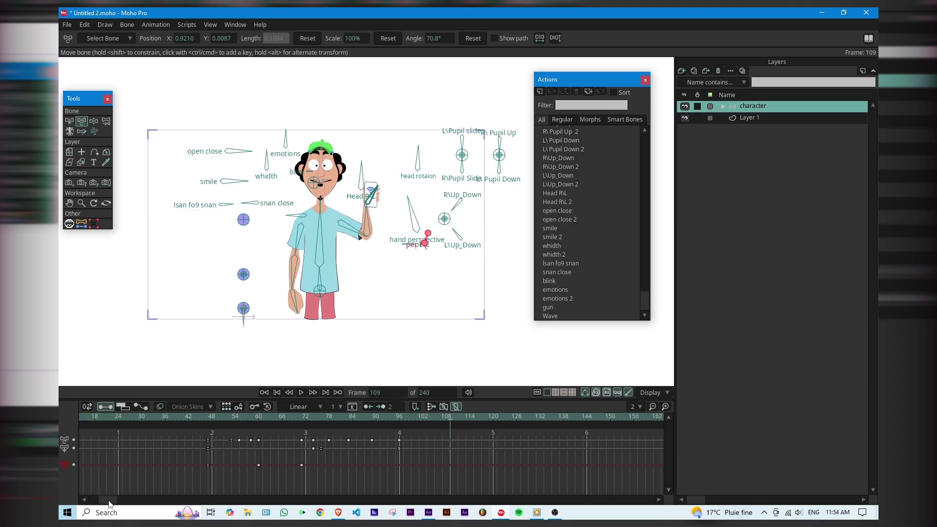
Insert the Wave action as a reference block into the Mainline timeline at frame 109
drag(100, 499, 126, 507)
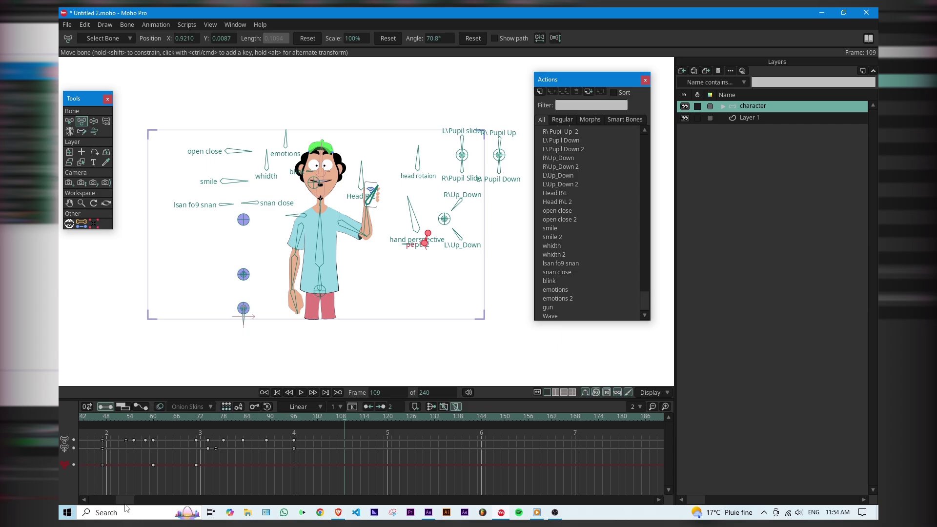
click(559, 316)
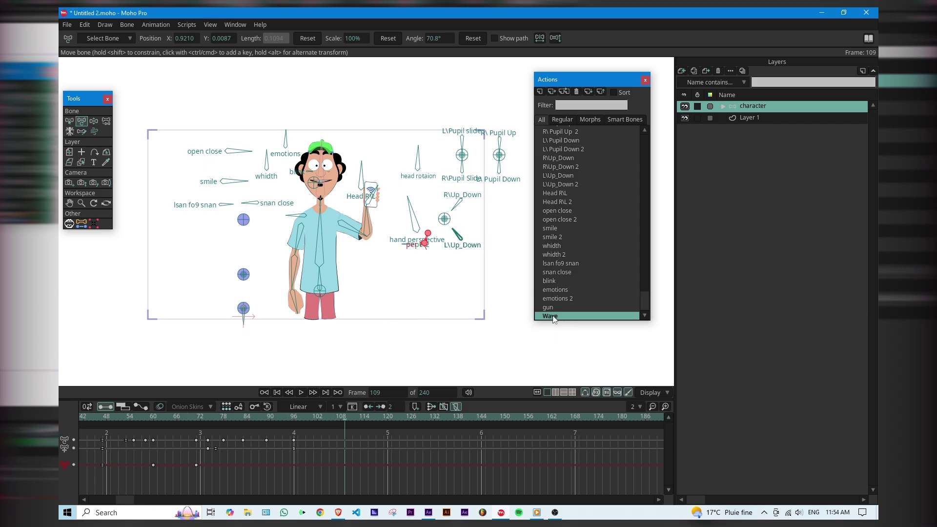
click(550, 91)
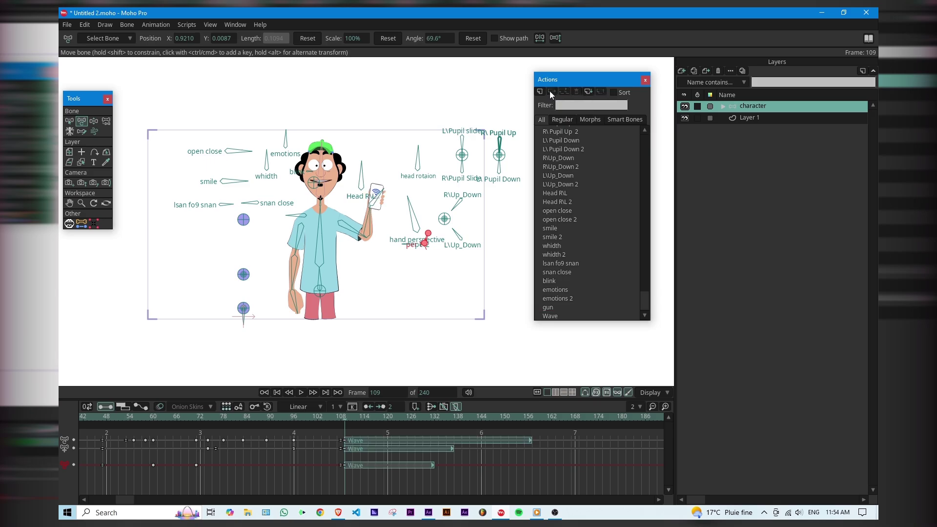
Play both Wave sections from the early part of the timeline, then scrub through the copied keyframes to frame 101
click(92, 417)
key(space)
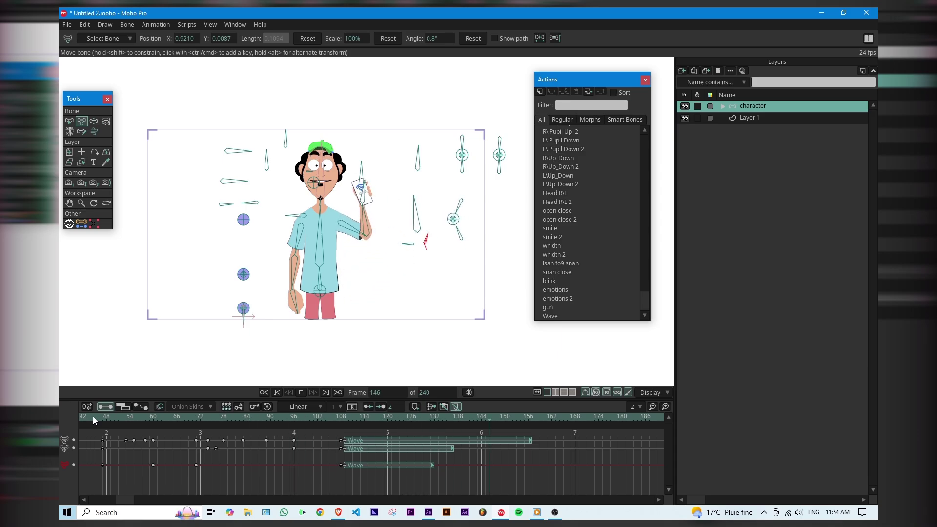
key(space)
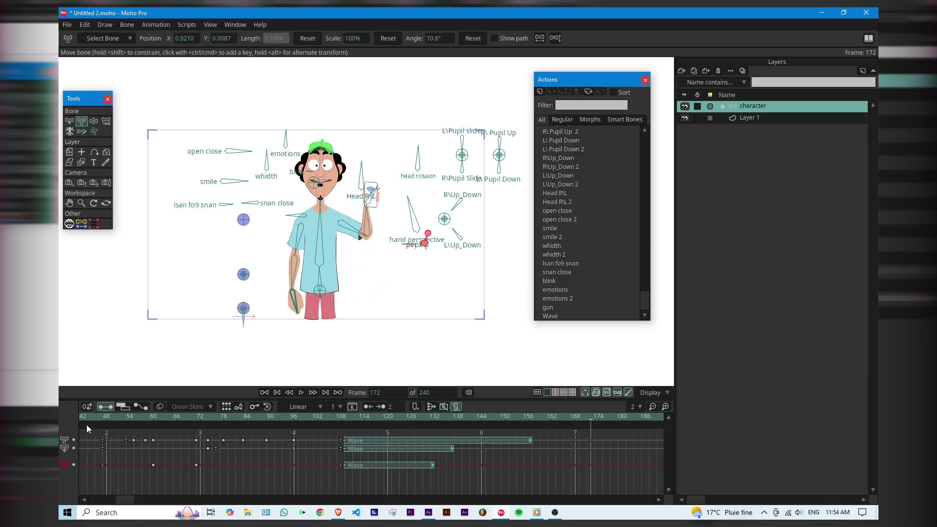
drag(87, 422, 103, 424)
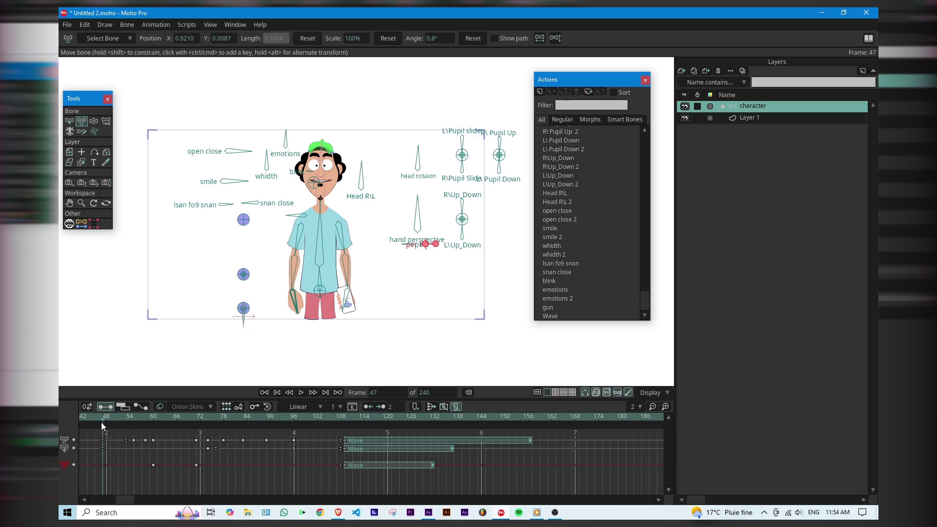
drag(98, 420, 295, 417)
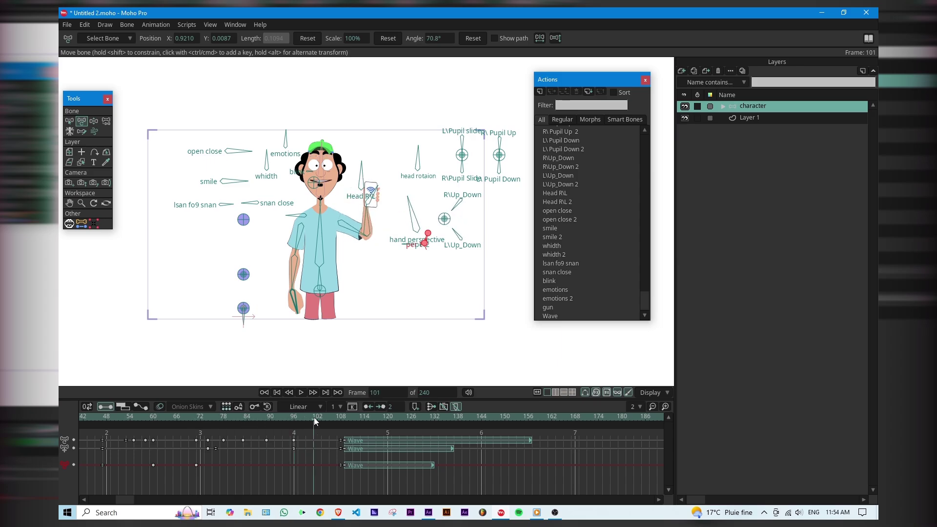
Scrub the Mainline timeline through the referenced Wave section and back to frame 45
drag(318, 417, 538, 412)
drag(540, 412, 94, 432)
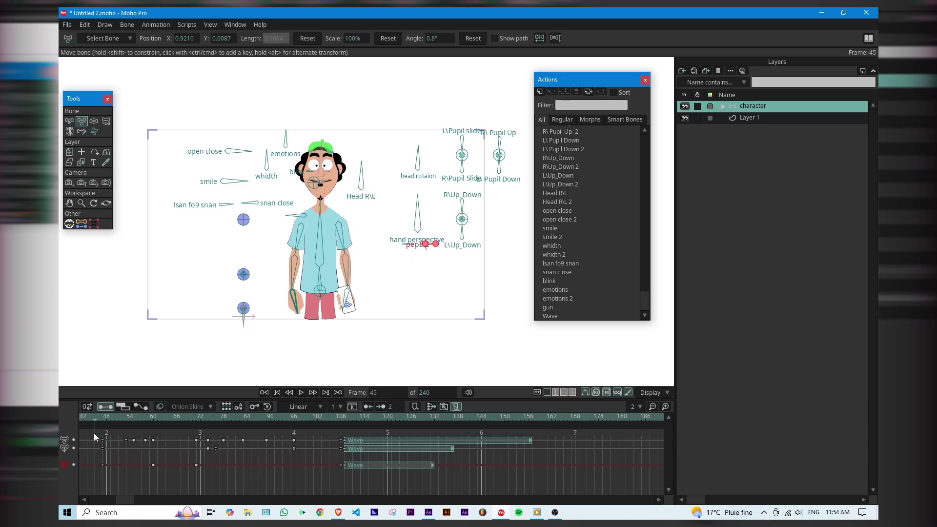
click(521, 287)
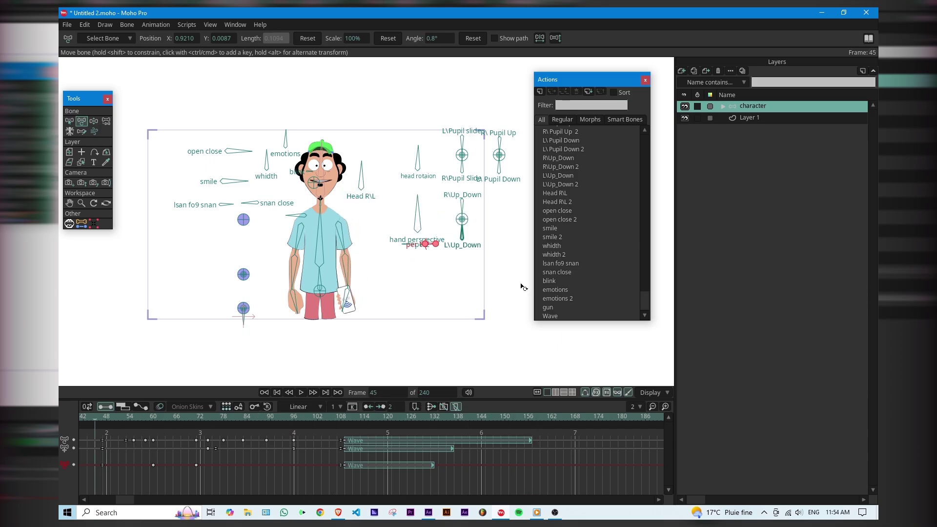
Open the Wave action for editing and re-pose the phone-holding arm at frames 24 and 18
click(578, 317)
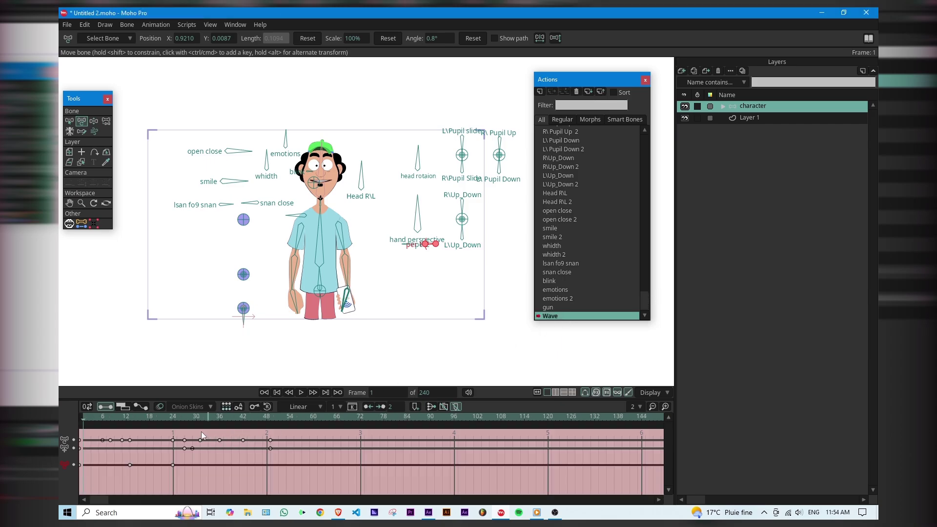
click(173, 432)
mouse_move(390, 251)
mouse_down()
mouse_move(384, 228)
mouse_move(373, 246)
mouse_move(402, 259)
mouse_move(409, 250)
mouse_up()
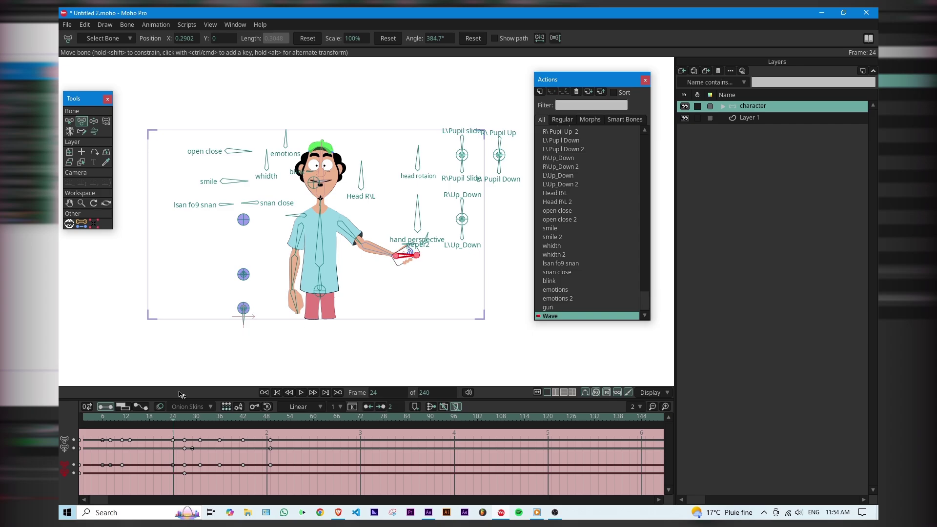
click(149, 419)
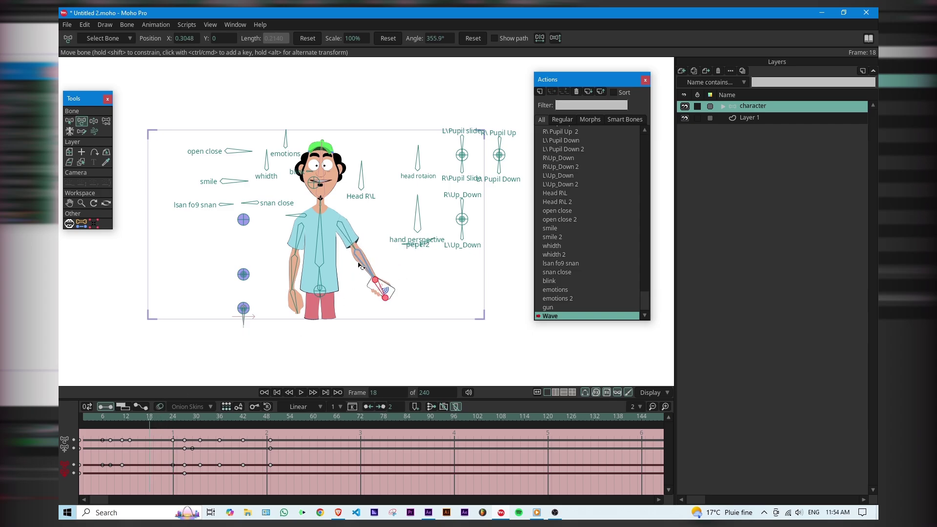
mouse_move(364, 266)
mouse_down()
mouse_move(370, 229)
mouse_move(373, 252)
mouse_up()
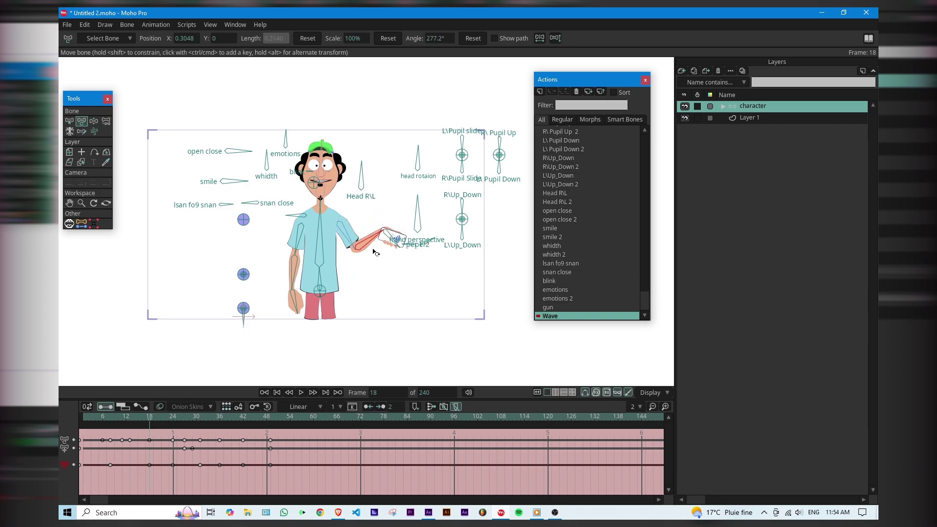
Re-pose the phone-holding arm at frame 33 and at frame 53 of the Wave action
drag(181, 418, 208, 424)
drag(362, 211, 333, 317)
click(278, 420)
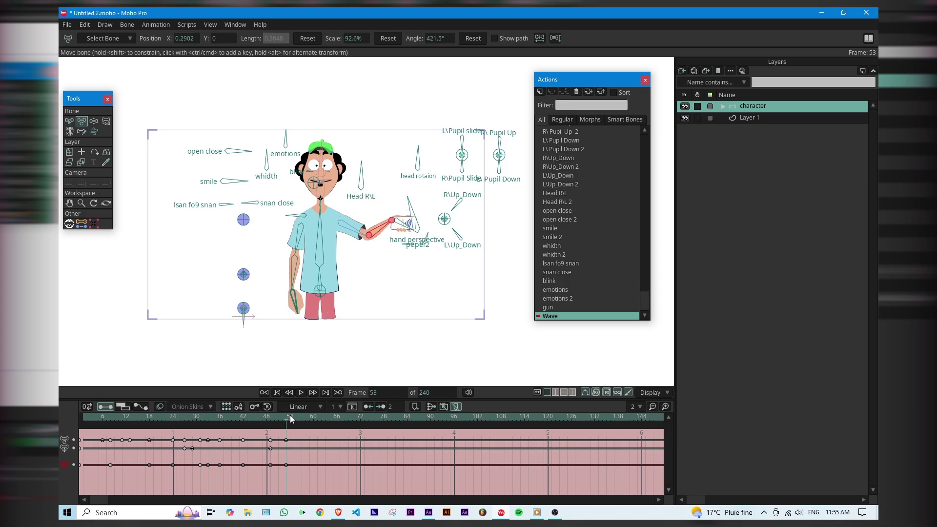
Play the edited Wave action from its first frames to check the new arm motion
drag(290, 419, 87, 419)
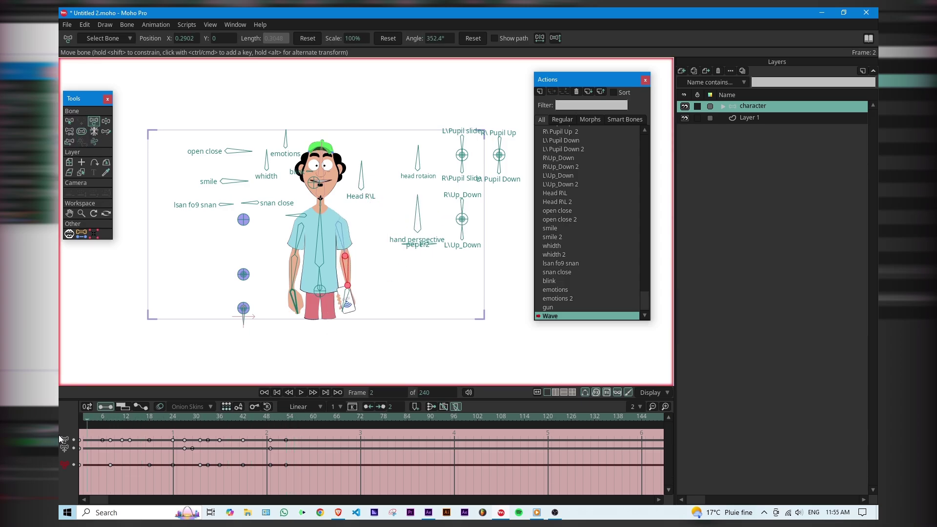
key(space)
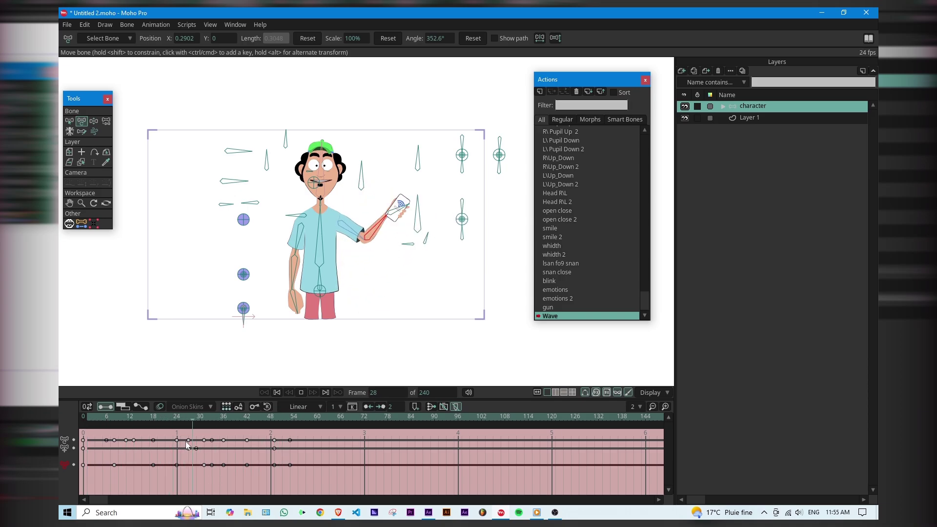
key(space)
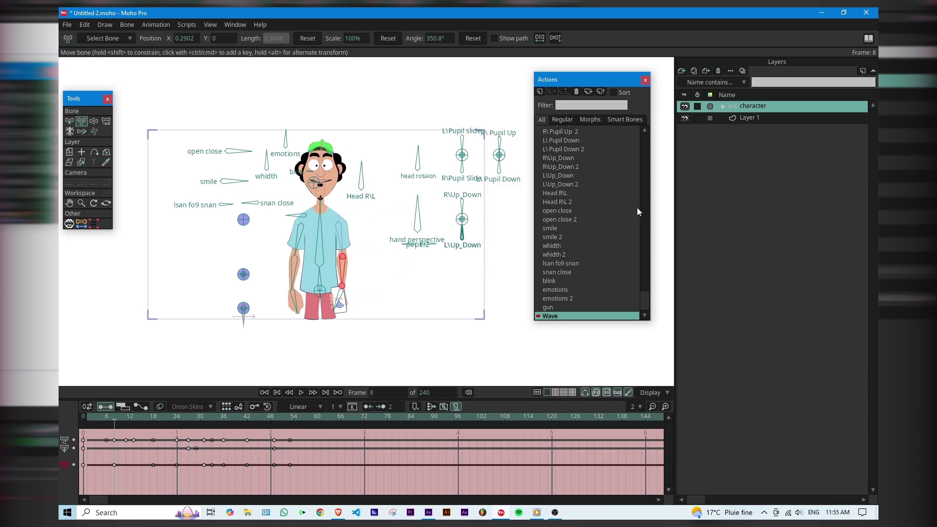
Switch back to the Mainline timeline and scrub through the copied Wave keyframes toward the referenced block
drag(645, 292, 643, 145)
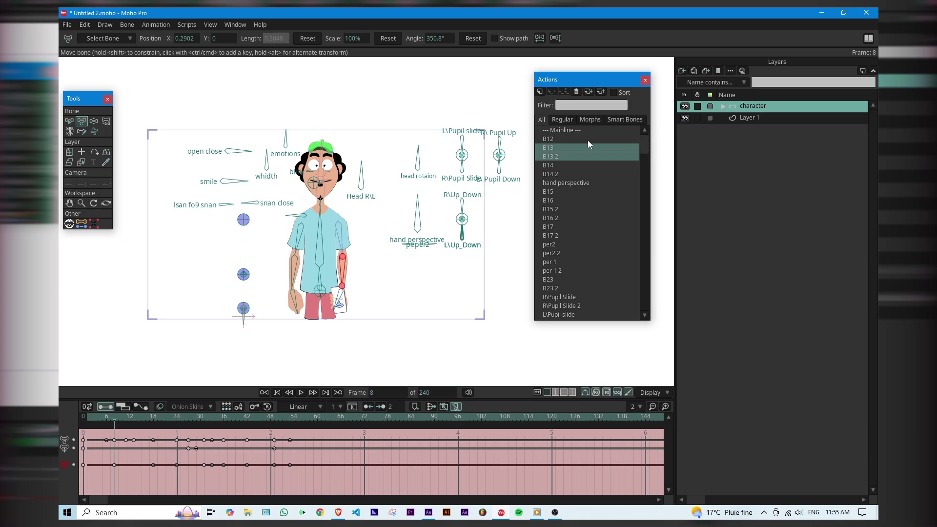
double_click(572, 130)
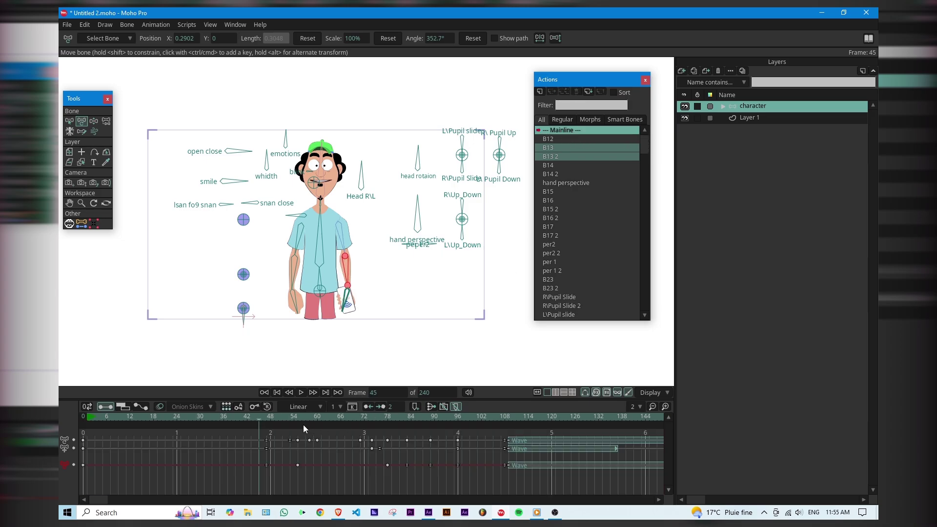
drag(261, 418, 476, 423)
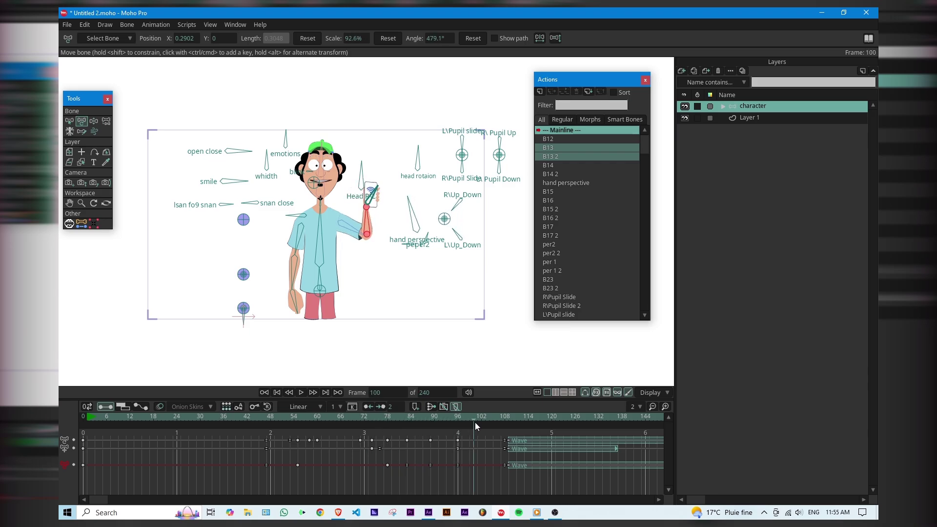
scroll(470, 482, right, 10)
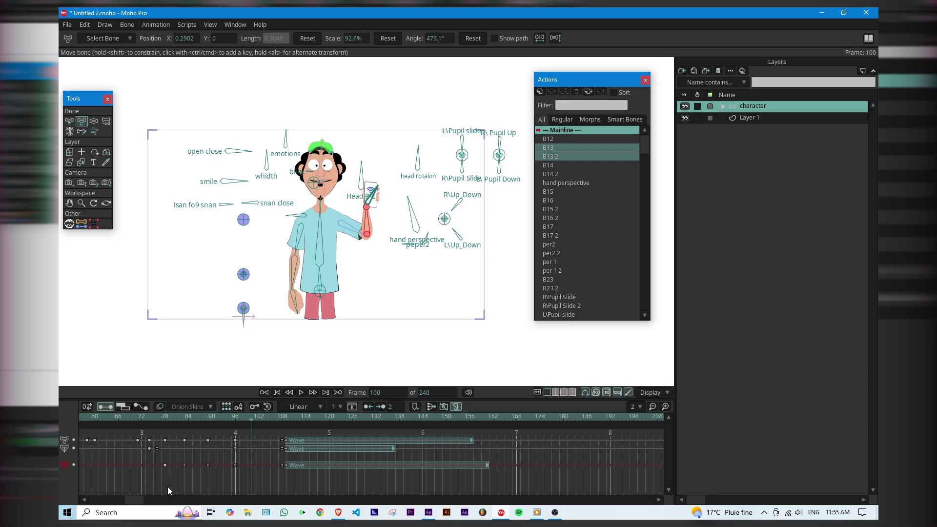
drag(236, 421, 239, 451)
Play the Mainline animation through both the copied and the referenced Wave sections to compare them
drag(140, 499, 126, 496)
key(space)
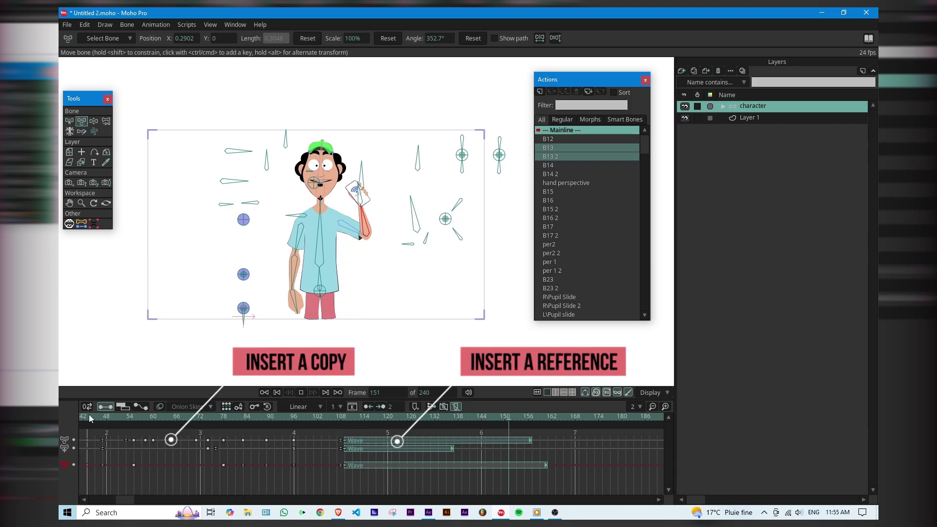
key(space)
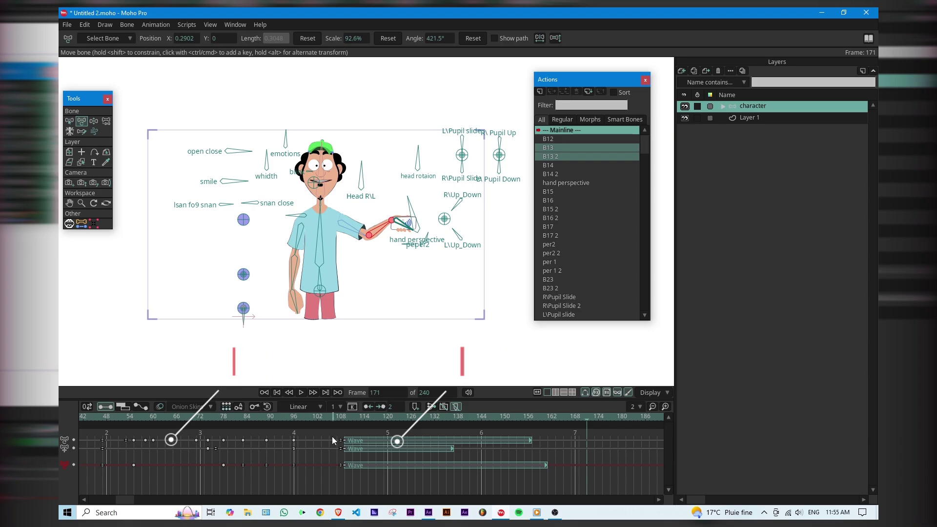
Delete the referenced Wave section from the Mainline timeline and key the held raised-arm pose at frame 109
drag(337, 438, 571, 488)
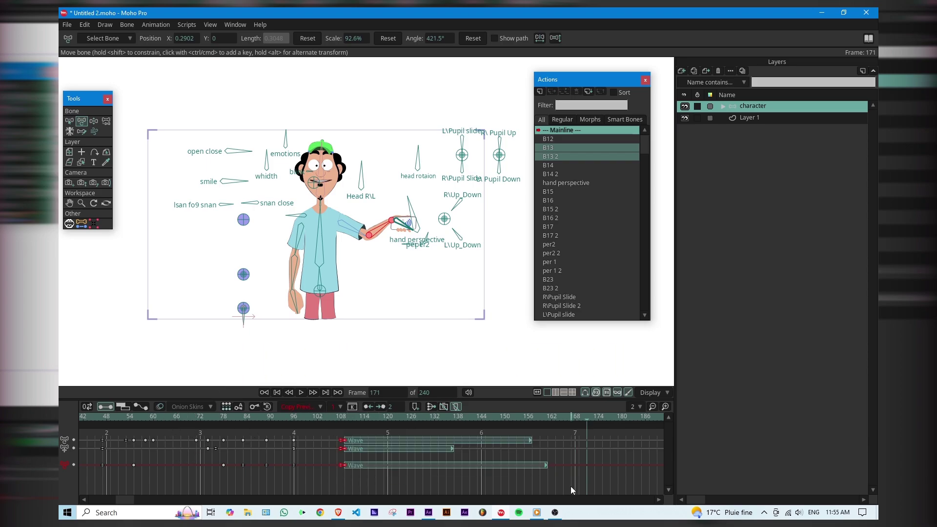
key(Delete)
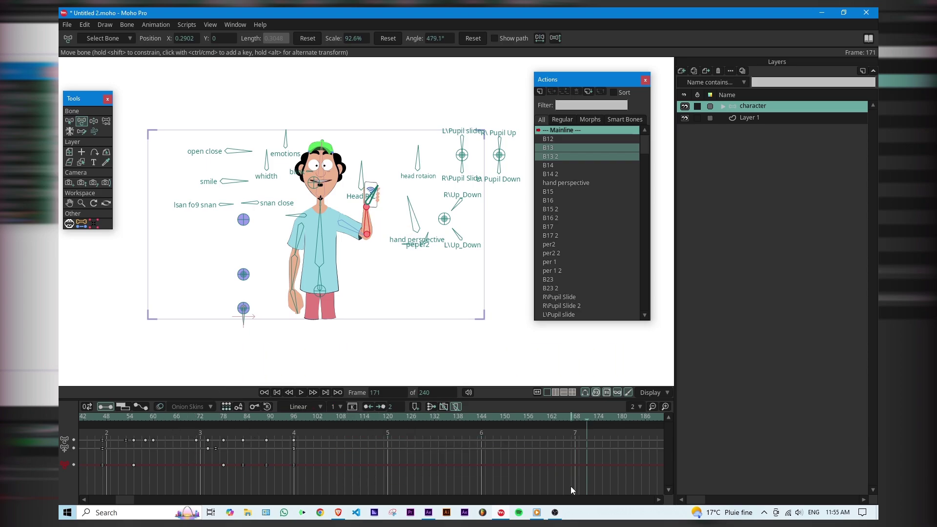
click(289, 419)
click(346, 471)
drag(346, 418, 365, 417)
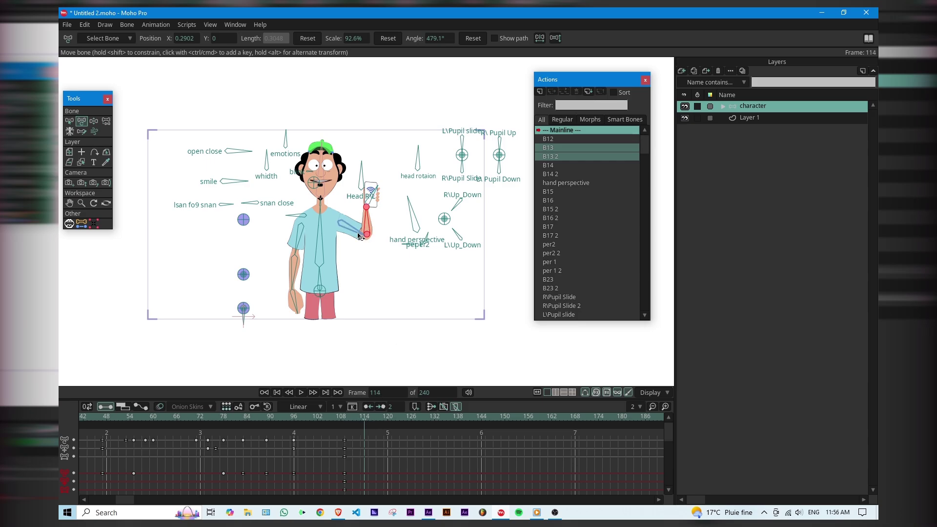
Lower the phone-holding arm to the character's side at frame 114 and undo the last unwanted bone adjustment
drag(359, 236, 350, 297)
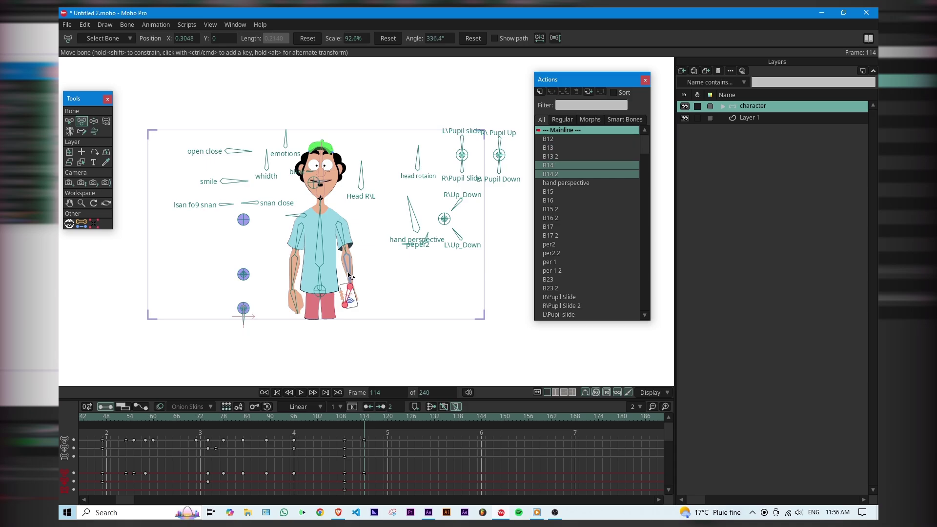
click(341, 249)
drag(342, 249, 342, 250)
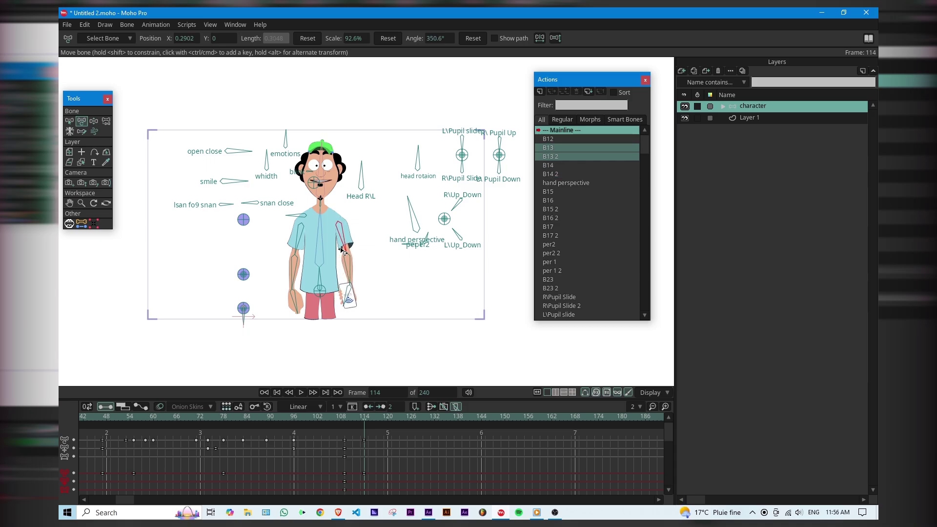
key(ctrl+z)
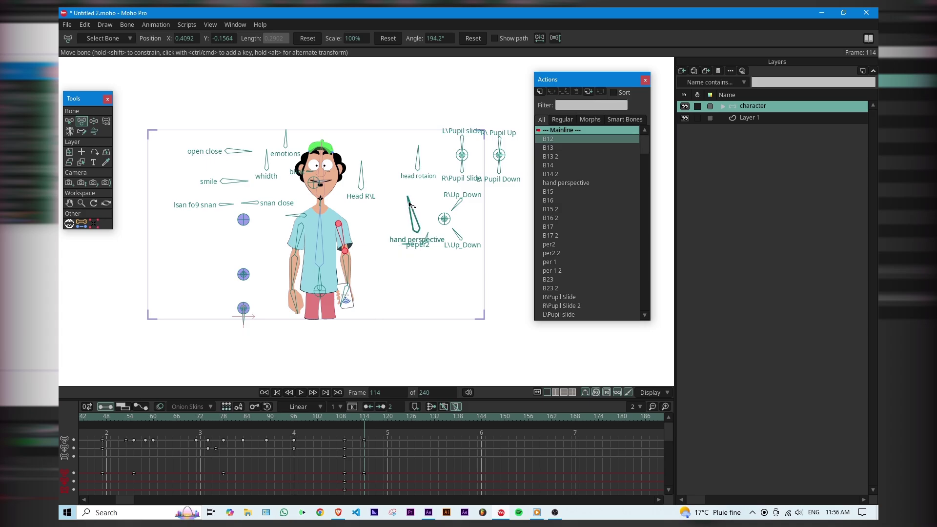
Set the hand perspective bone upright at 90° and the per 1 bone to 0° at frame 114
drag(408, 201, 414, 203)
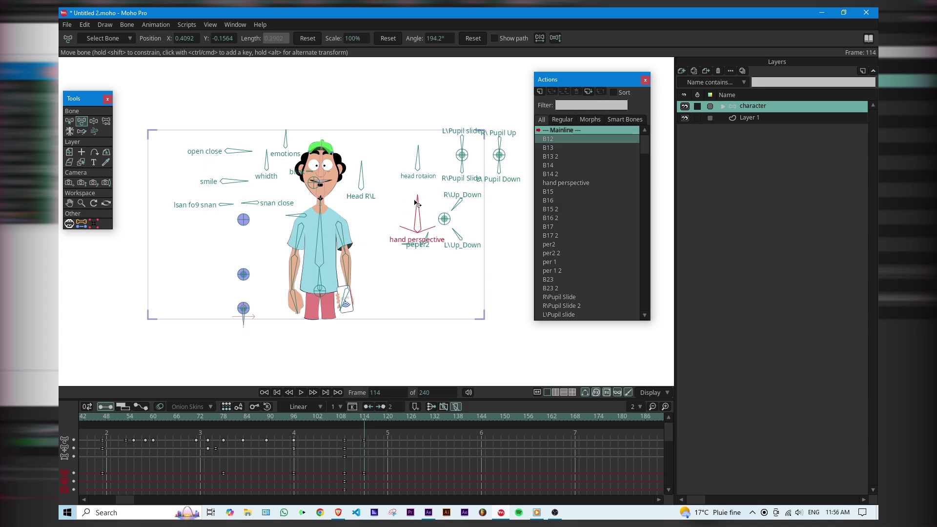
click(415, 203)
click(431, 244)
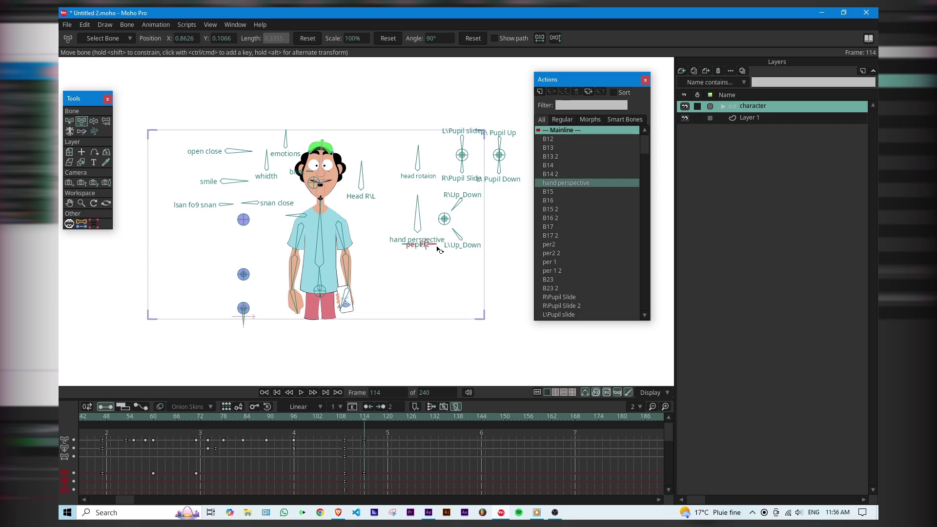
click(439, 249)
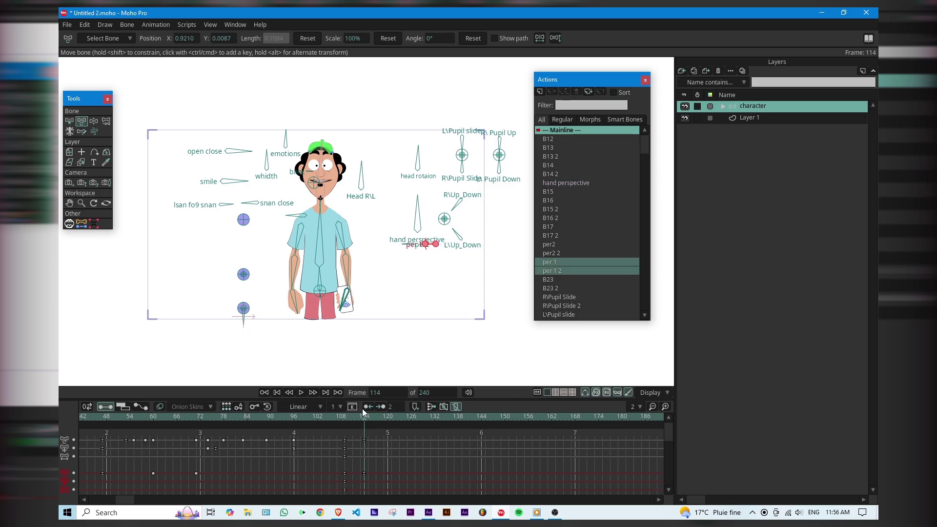
Move the lowered-arm keyframes from frame 114 to frame 118 and preview the transition
drag(344, 422, 367, 419)
drag(375, 432, 319, 504)
drag(376, 440, 380, 440)
key(space)
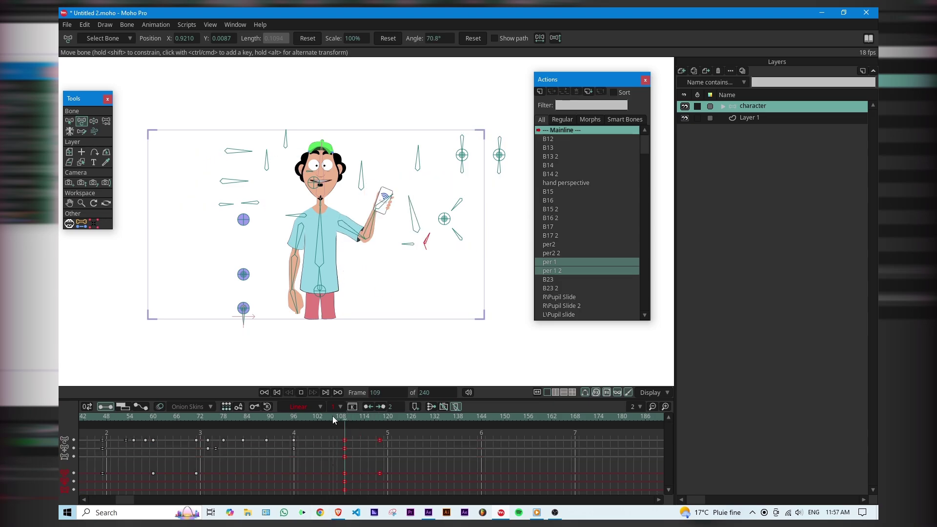
key(space)
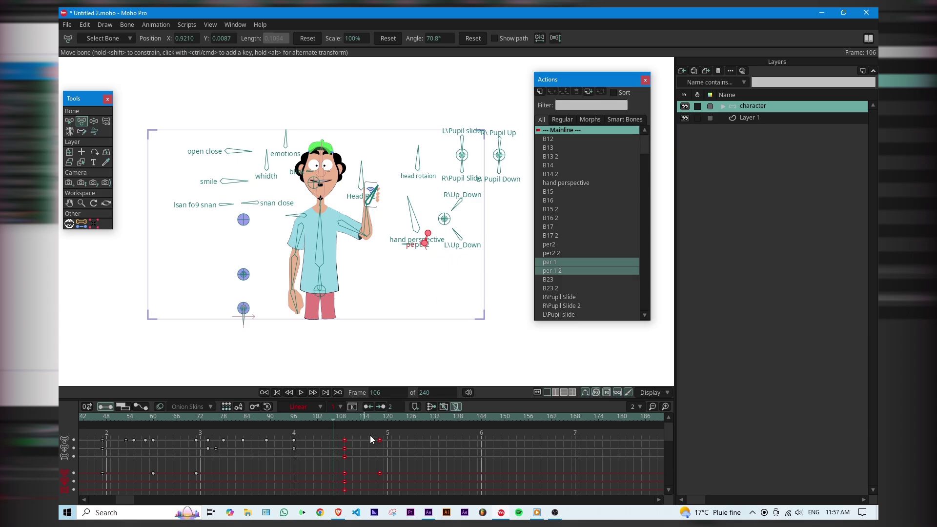
Play the Mainline animation repeatedly from before the copied Wave section to review the wave and arm-lowering
click(86, 417)
key(space)
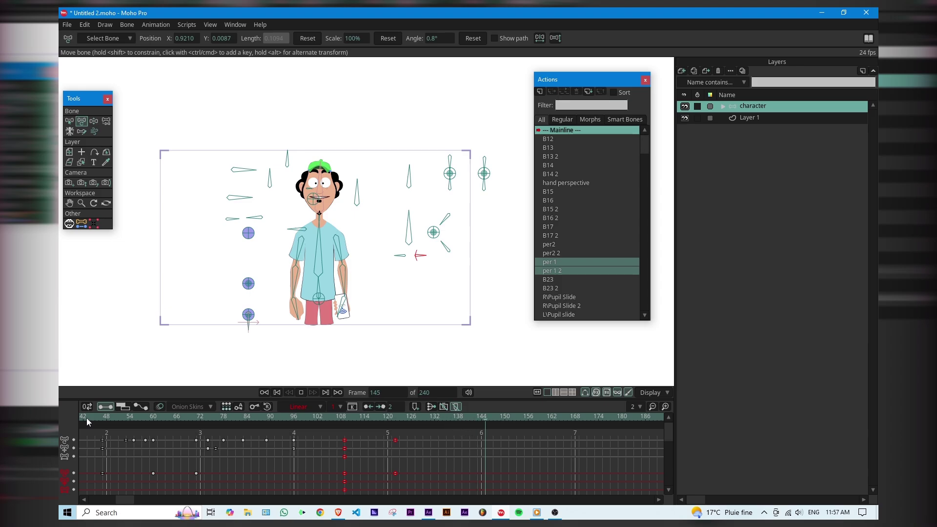
key(space)
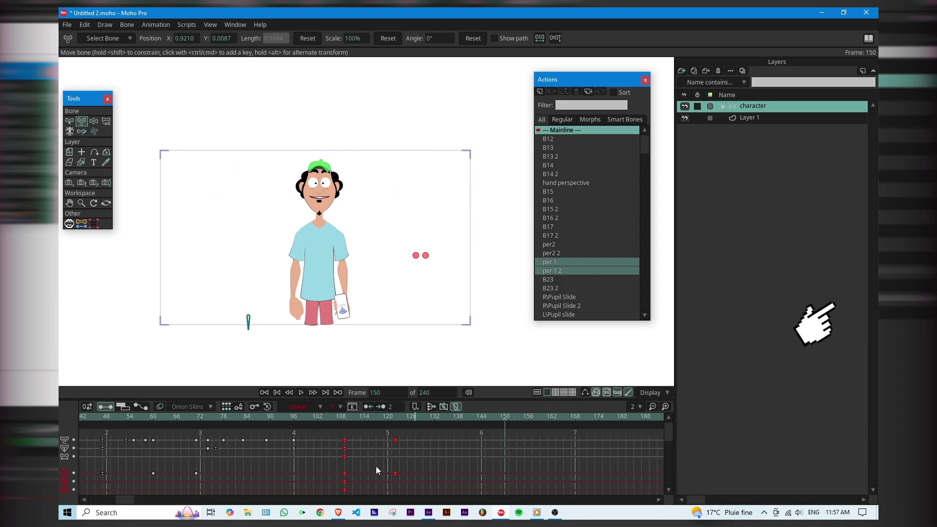
click(87, 423)
key(space)
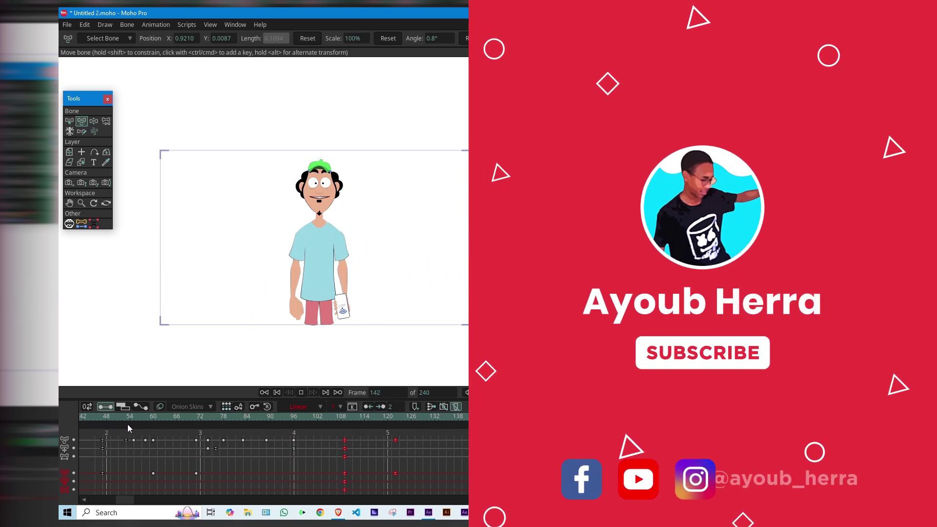
key(space)
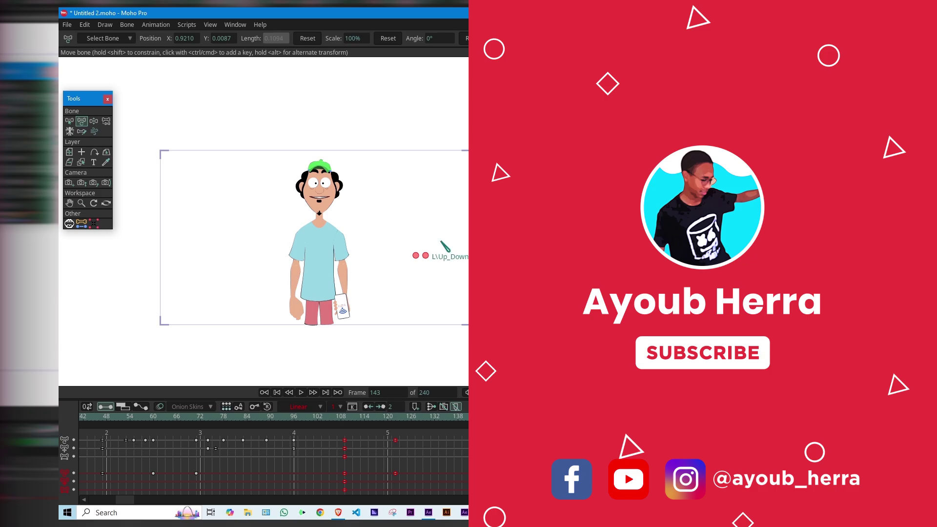
key(space)
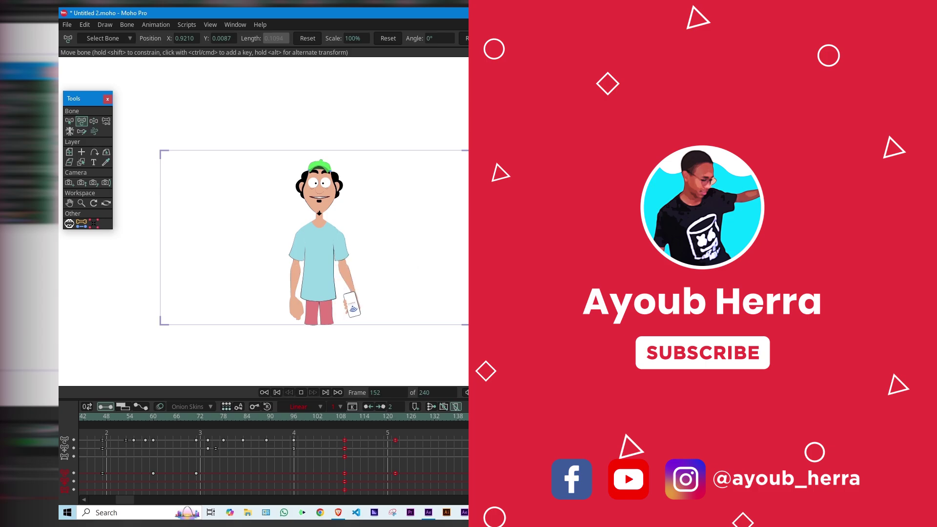
key(space)
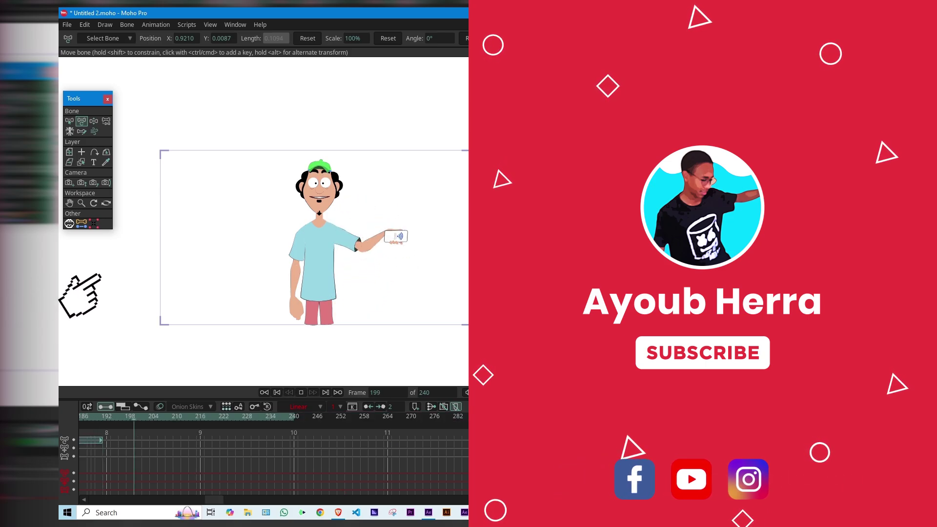